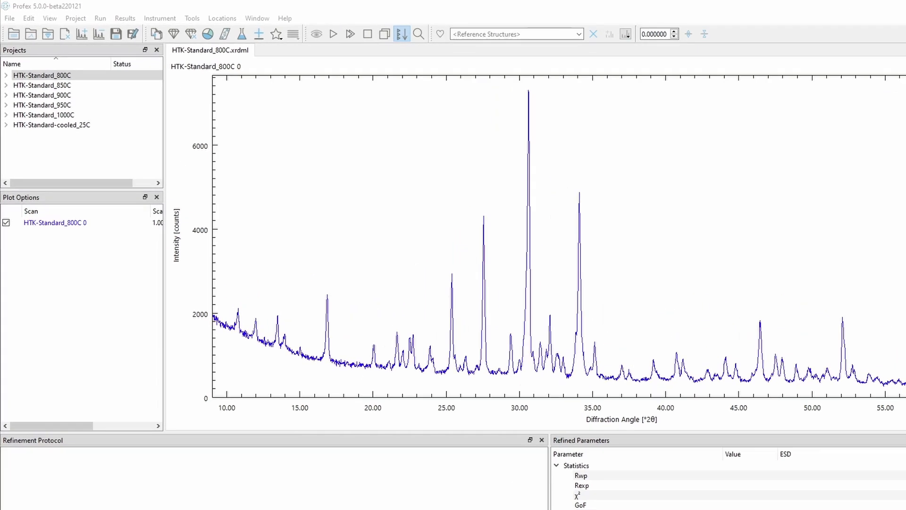
- Move the HTK-Standard-cooled_25C project to the head of the project list, above HTK-Standard_800C
click(157, 197)
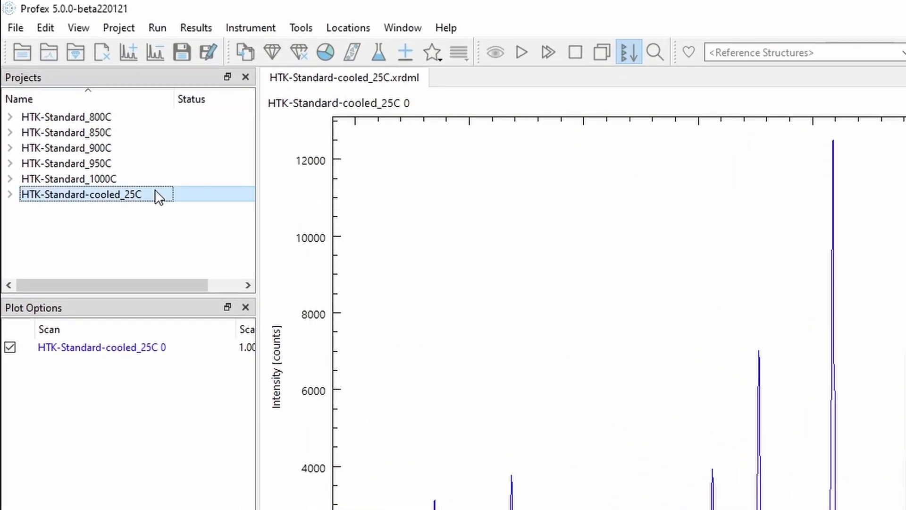
right_click(157, 196)
click(208, 312)
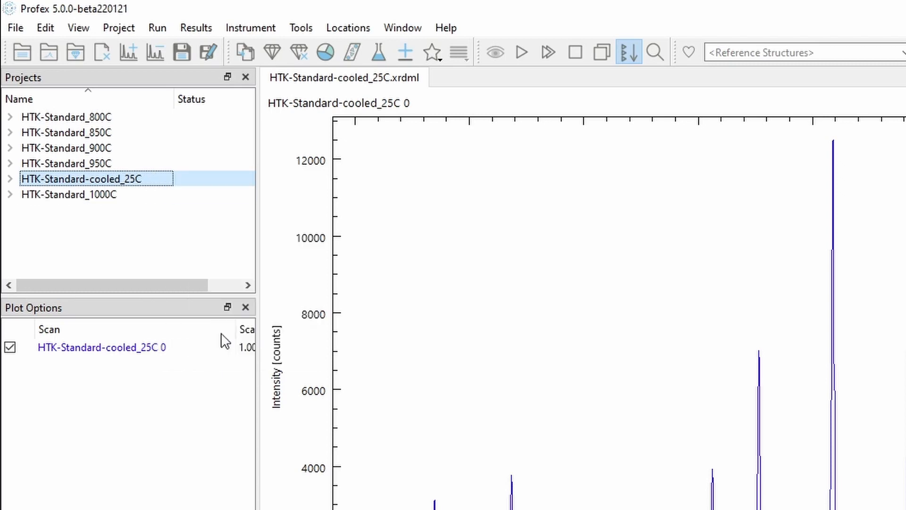
right_click(145, 180)
click(225, 323)
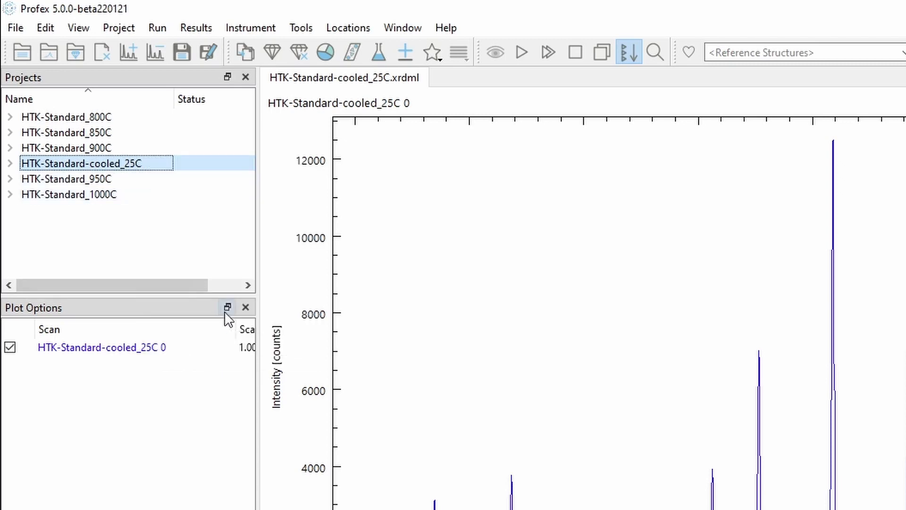
right_click(148, 166)
click(208, 304)
right_click(161, 151)
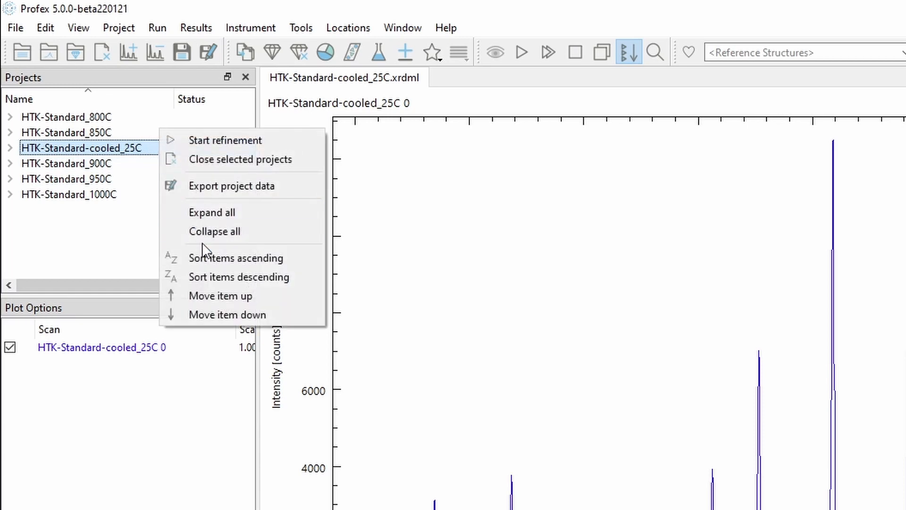
click(214, 296)
right_click(201, 136)
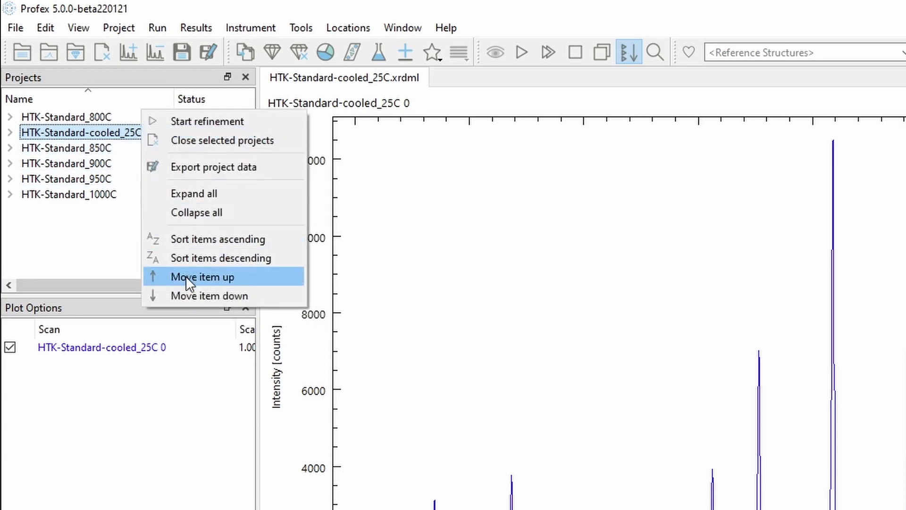
click(185, 276)
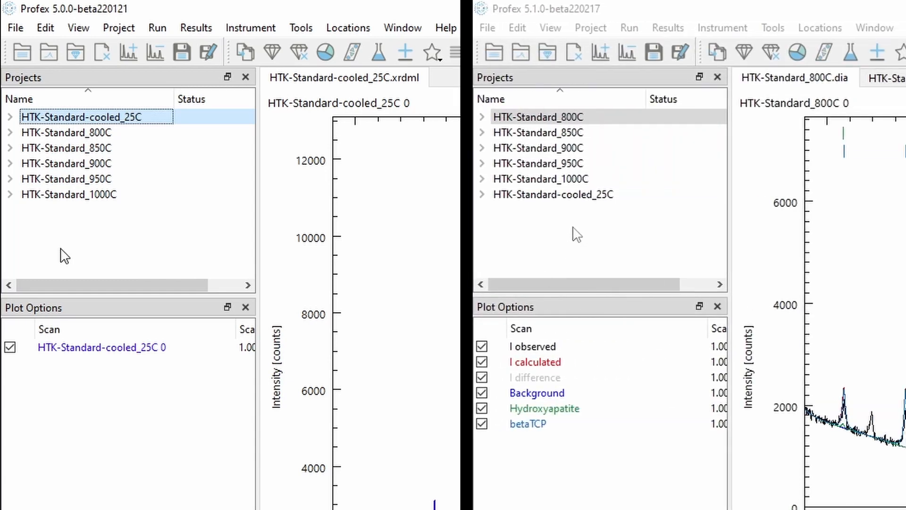
drag(558, 197, 606, 117)
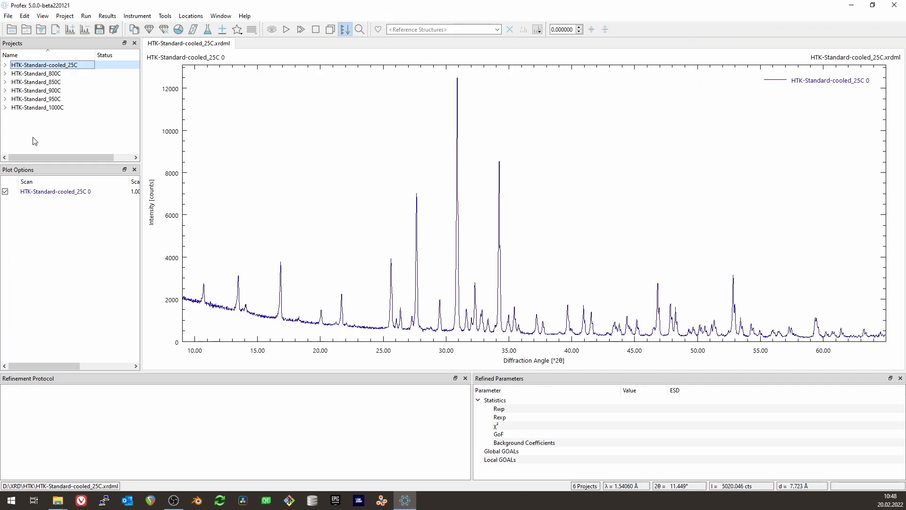
- Start adding phases with the xpert-xcel-htk-fds-0125 instrument configuration and select the TCP-beta.str structure by filtering for "tcp-beta"
click(223, 30)
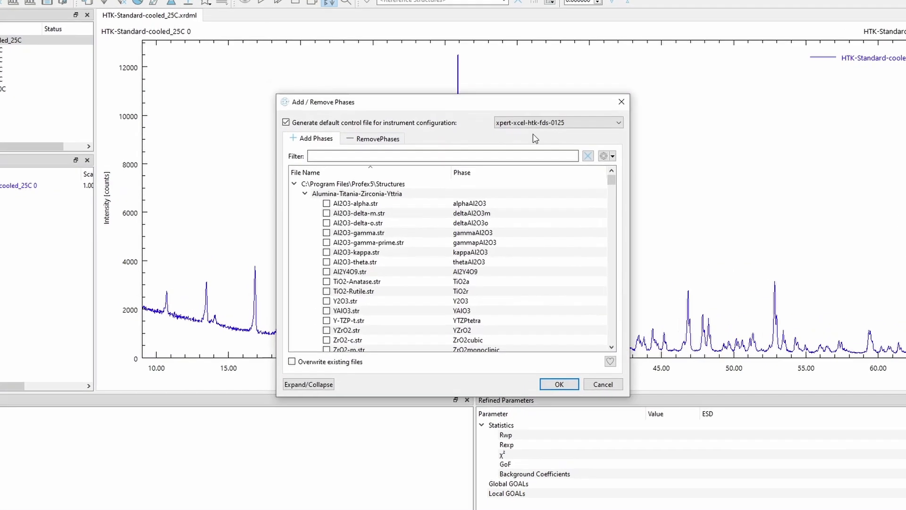
click(519, 126)
click(562, 222)
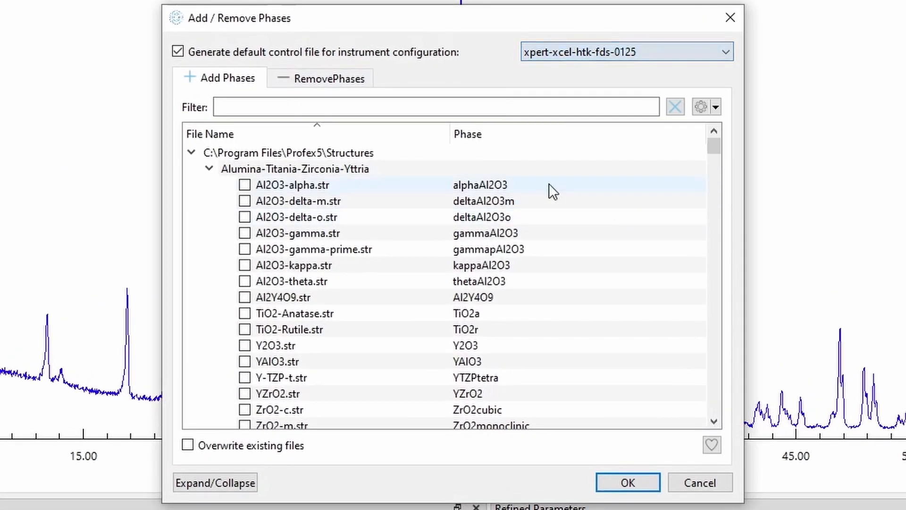
click(367, 109)
text(tcp-beta)
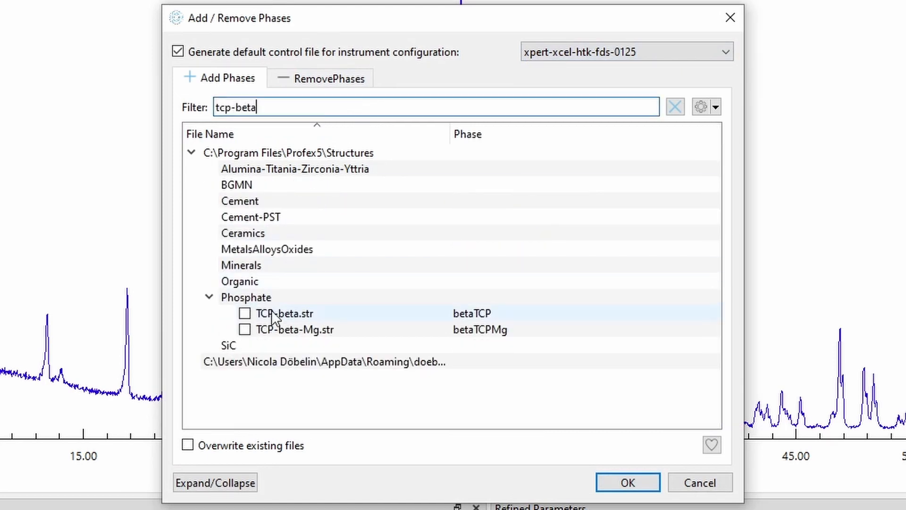
click(245, 313)
- Filter for "apatite", add Apatite-OH.str along with the selected phase, and run the refinement of HTK-Standard-cooled_25C
drag(266, 108, 207, 108)
text(apatite)
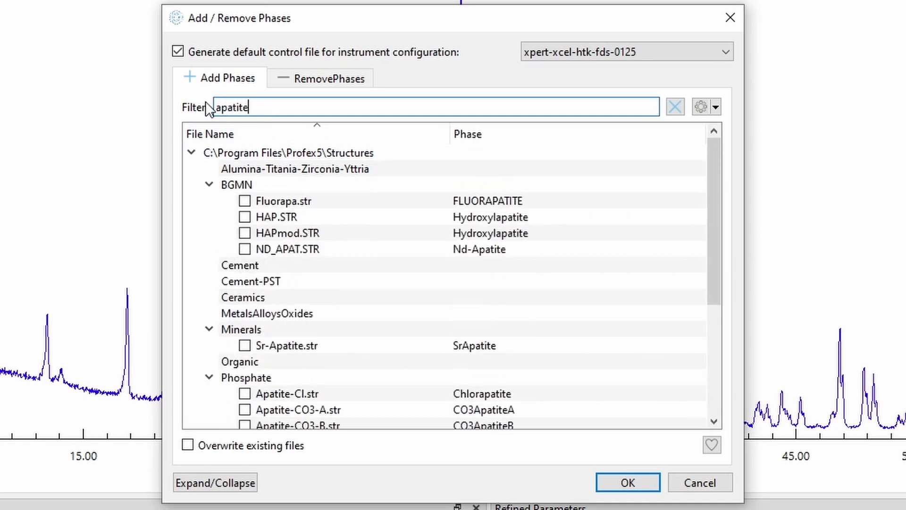
scroll(383, 380, down, 3)
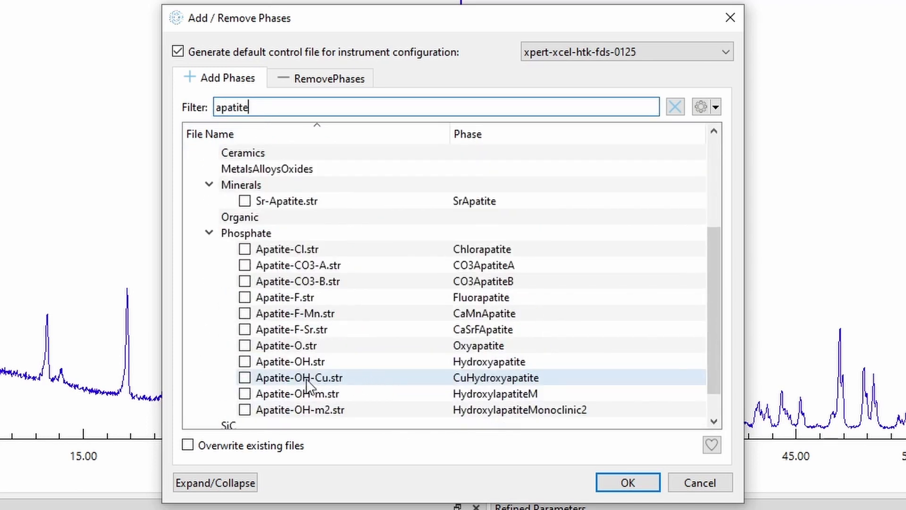
click(244, 361)
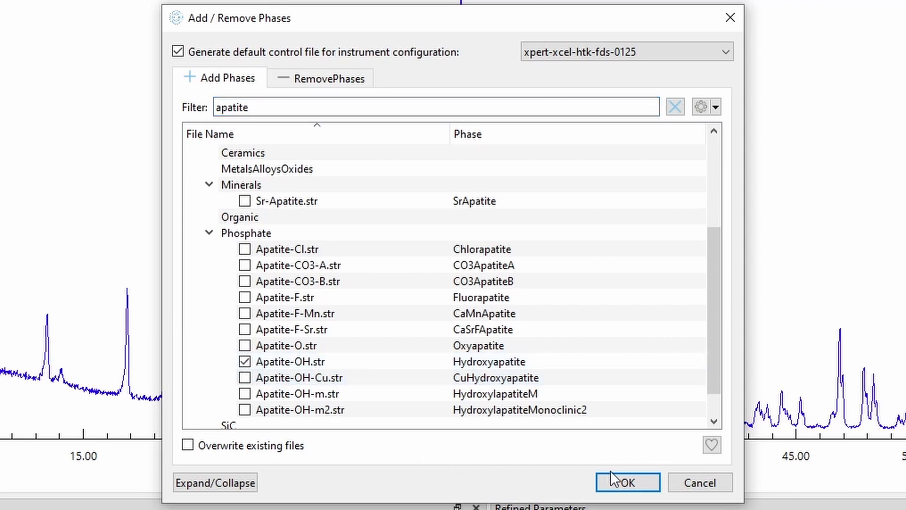
click(628, 482)
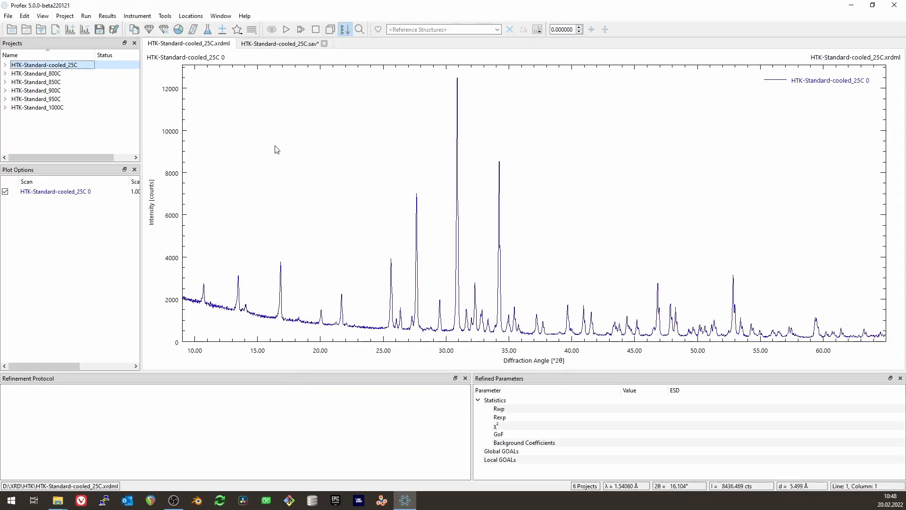
click(287, 30)
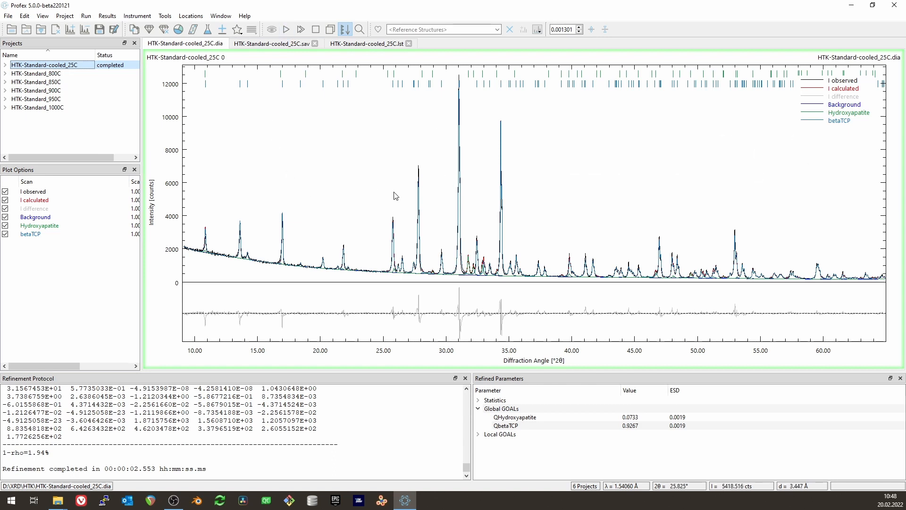
- Open the project's structure files and set lattice parameters A and C in Apatite-OH.str to refine anisotropically without limits
click(150, 29)
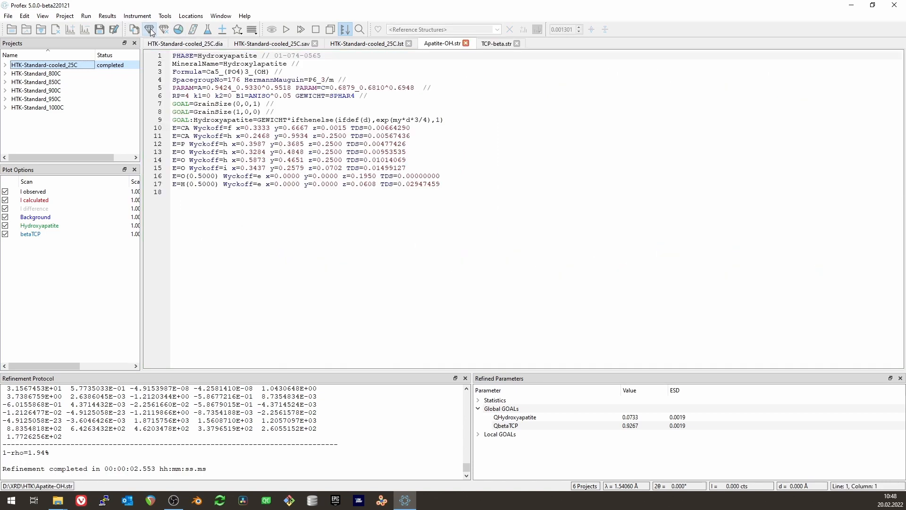
click(225, 88)
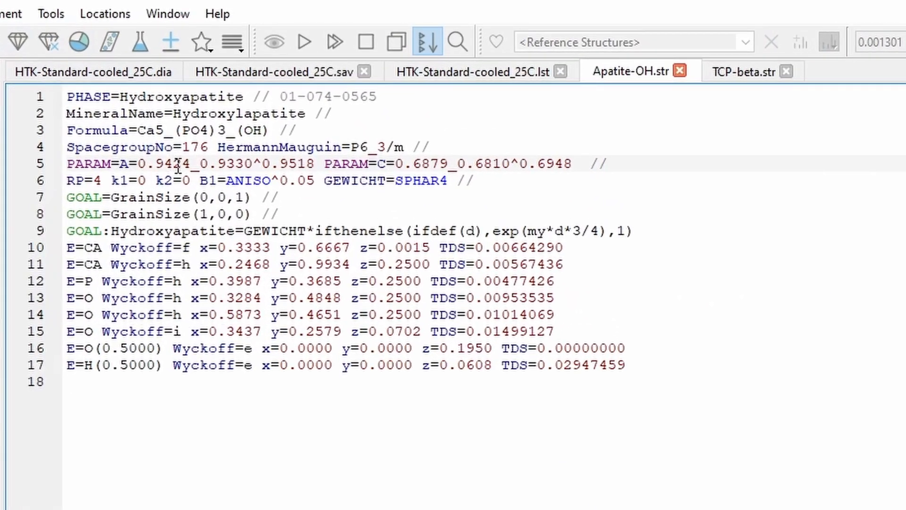
right_click(177, 167)
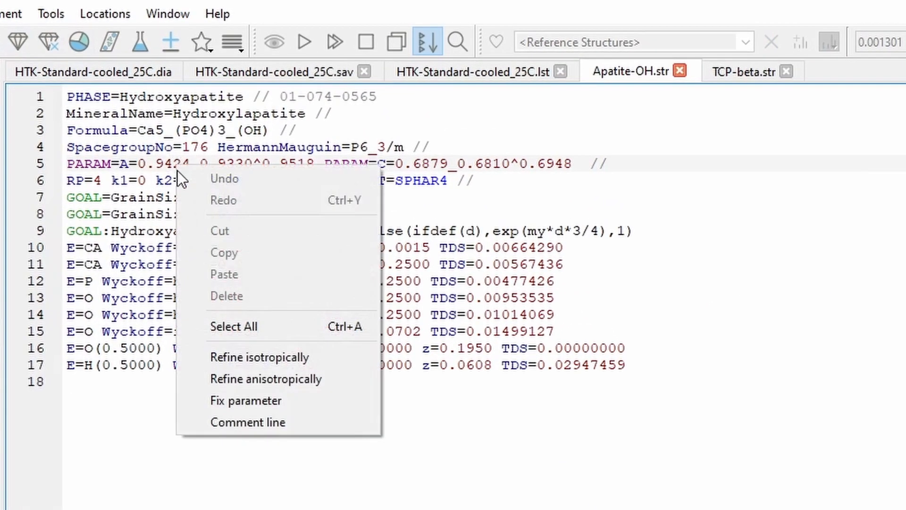
click(281, 376)
right_click(341, 163)
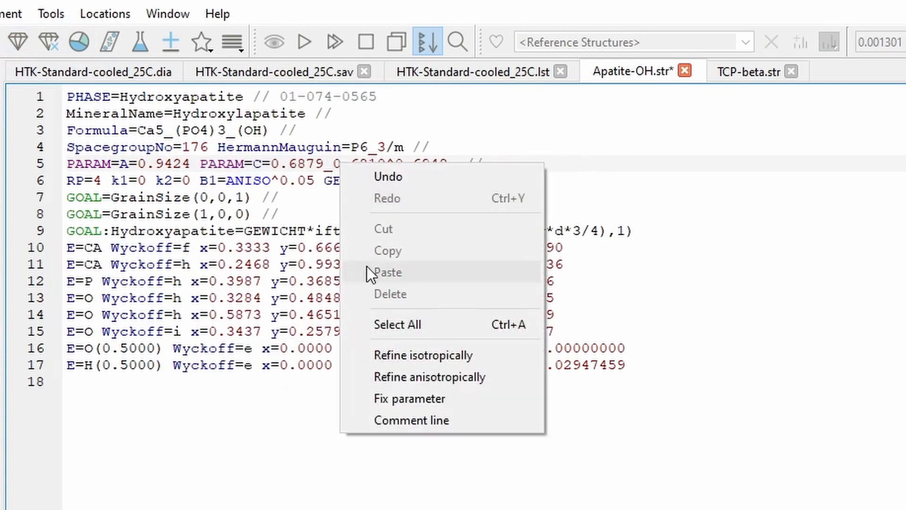
click(406, 369)
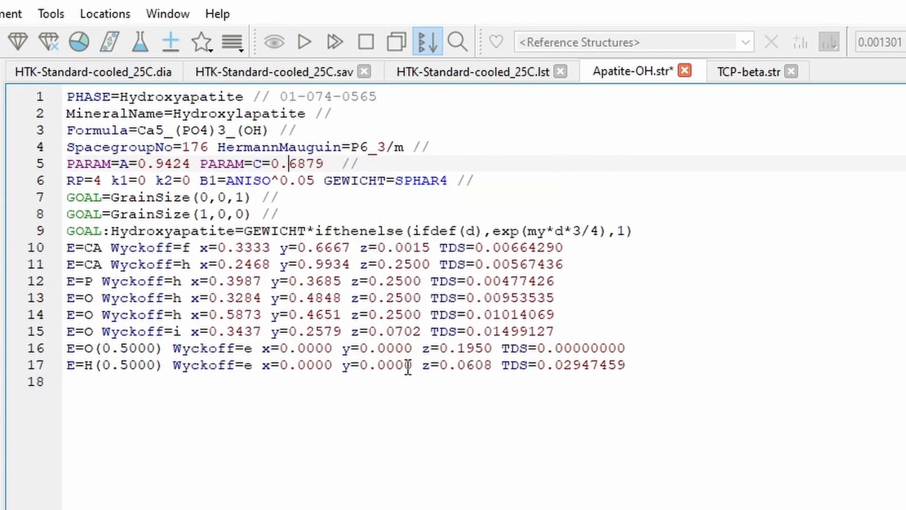
- Set lattice parameters A and C in TCP-beta.str to refine anisotropically without limits, and rerun the refinement
click(752, 73)
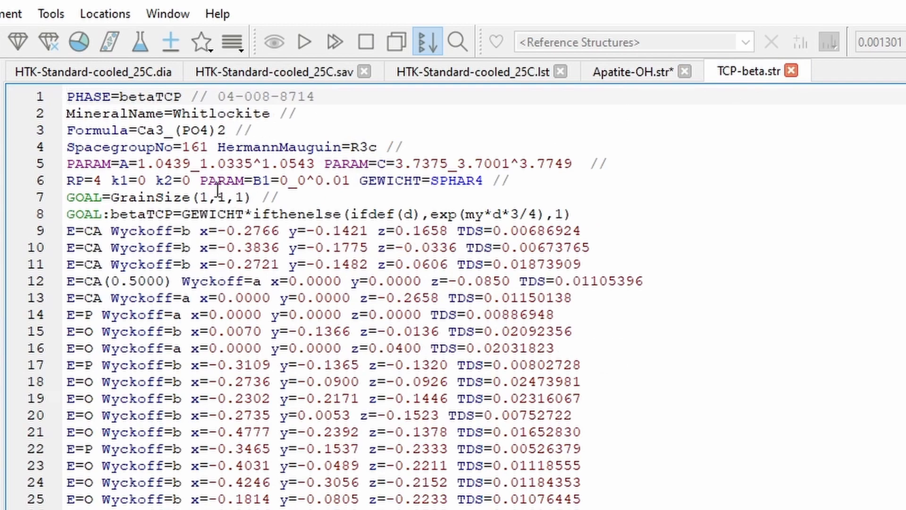
click(239, 163)
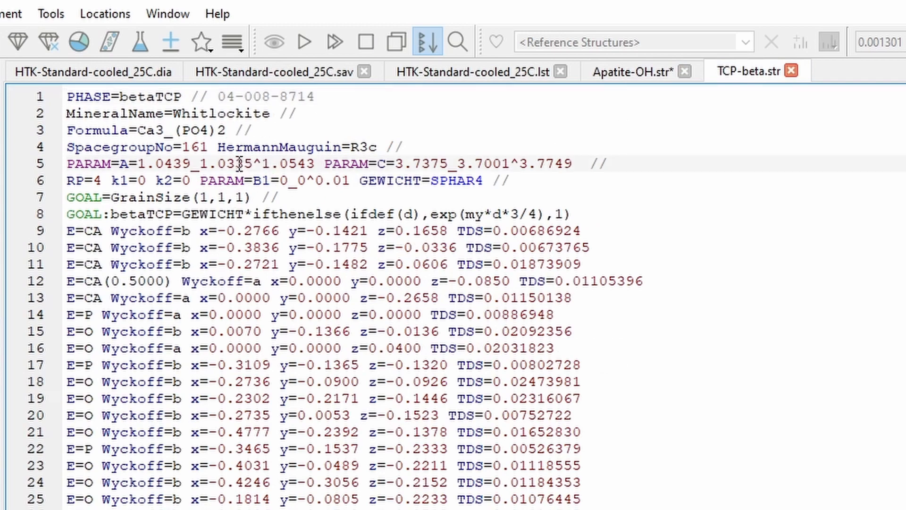
right_click(239, 163)
click(327, 377)
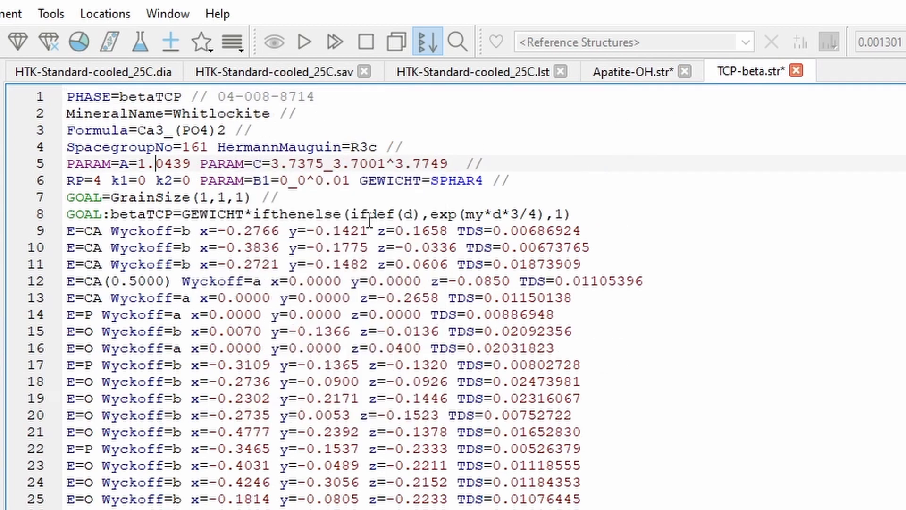
right_click(372, 165)
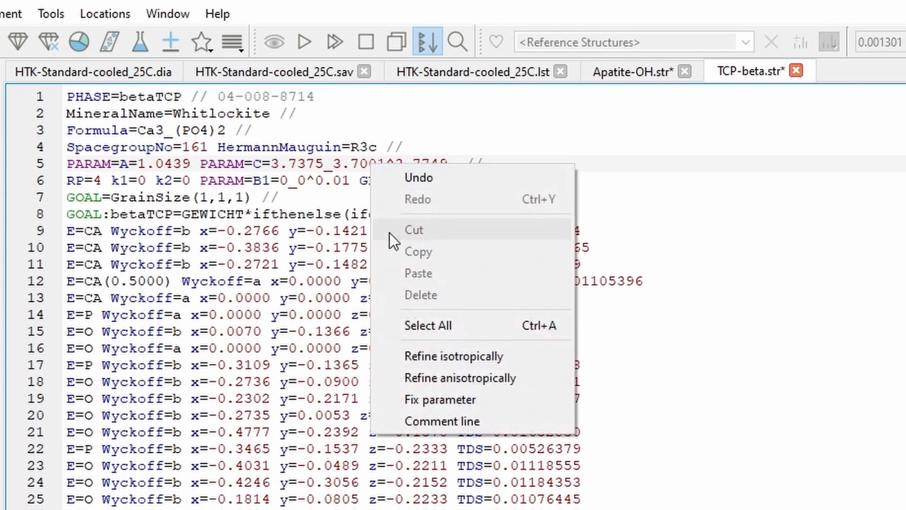
click(436, 374)
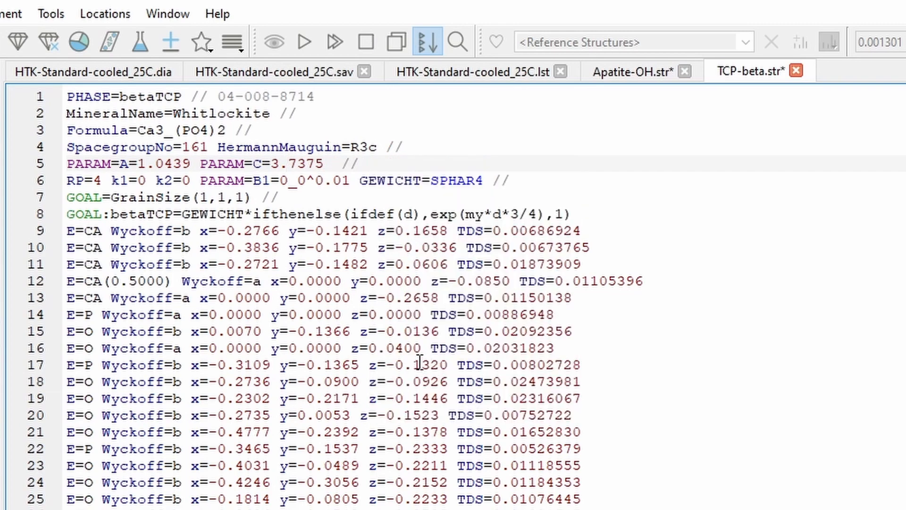
click(304, 47)
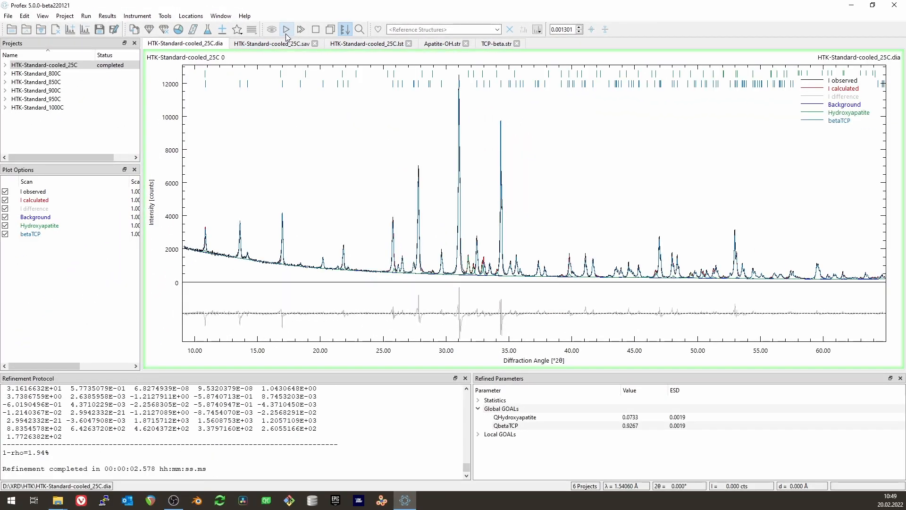
- Create a refinement sequence from HTK-Standard-cooled_25C that includes the 800C, 850C, 900C, 950C and 1000C projects
click(24, 17)
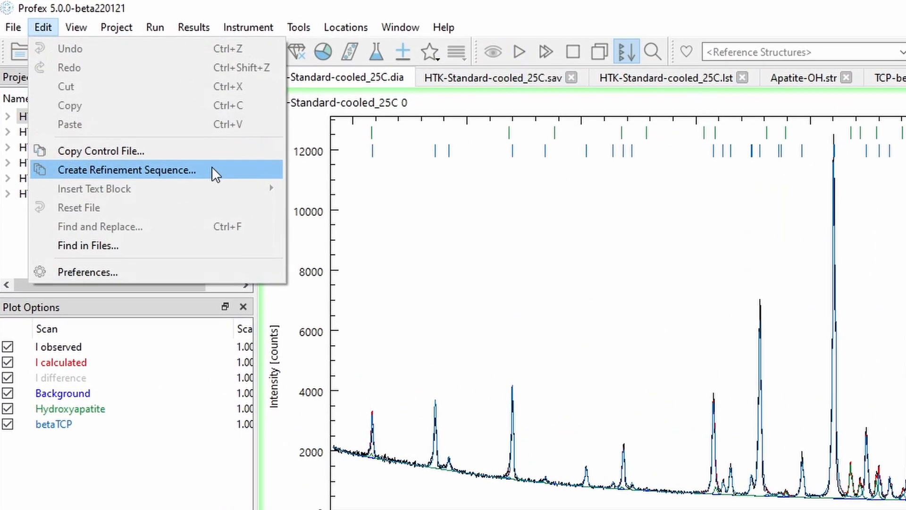
click(212, 167)
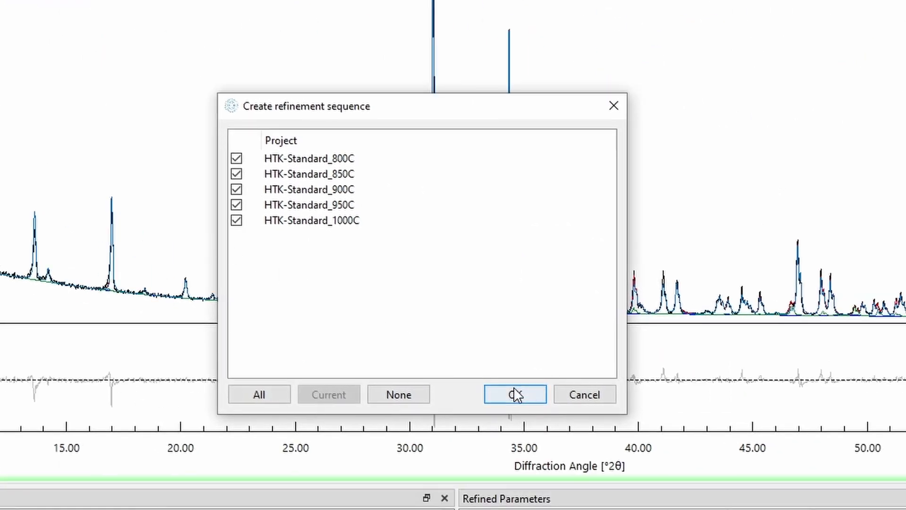
click(514, 394)
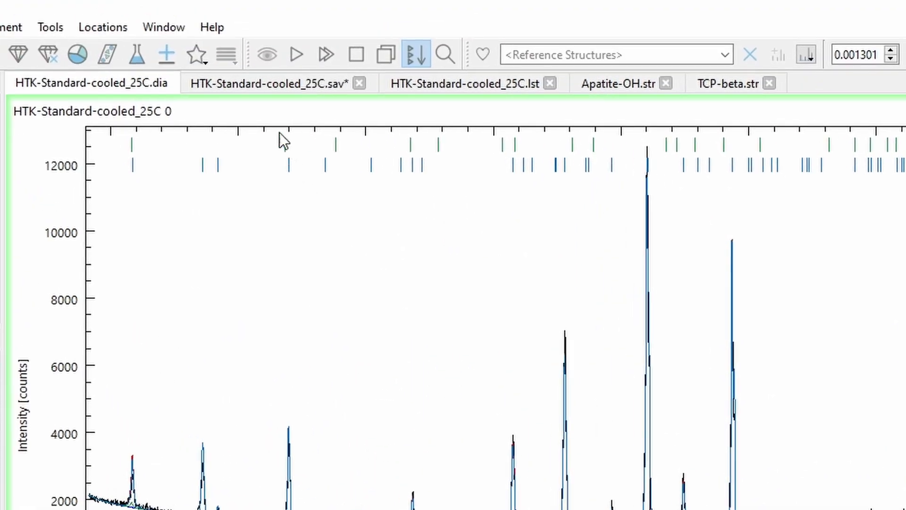
- Open the HTK-Standard-cooled_25C.sav control file and start a batch refinement of all six projects
click(268, 88)
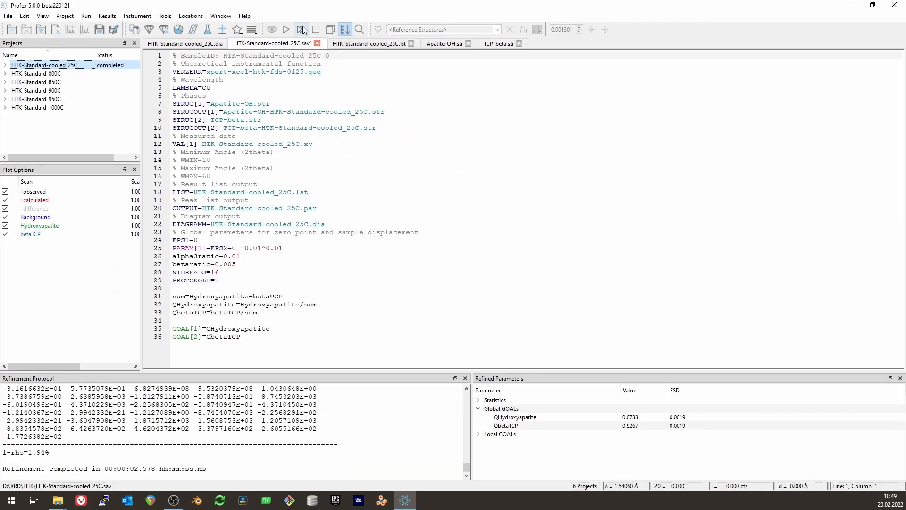
click(322, 48)
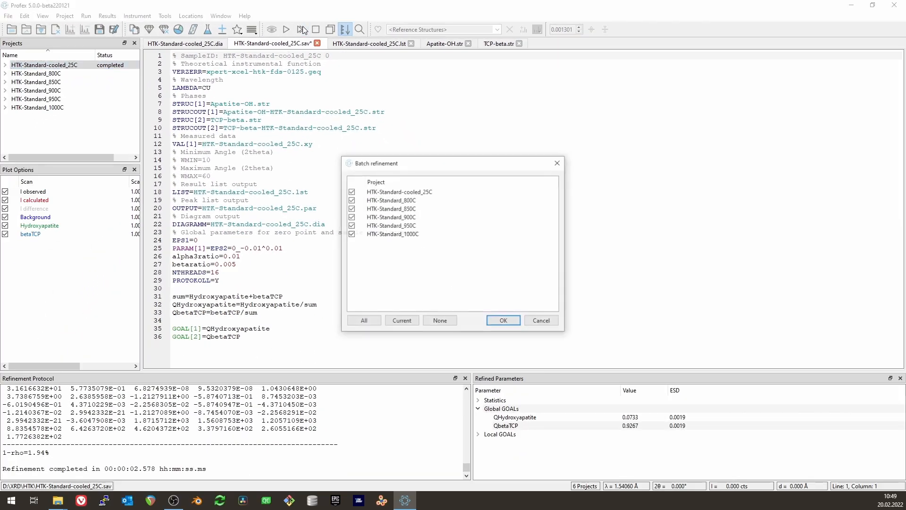
click(504, 321)
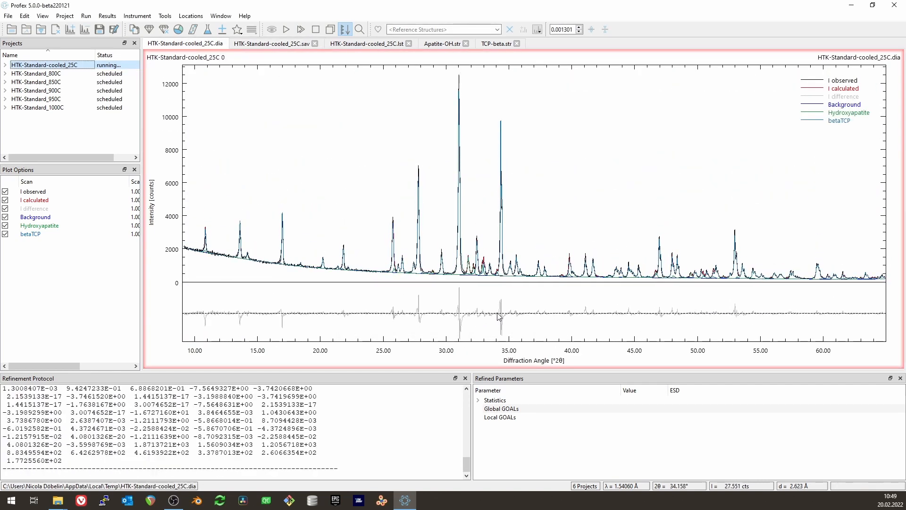